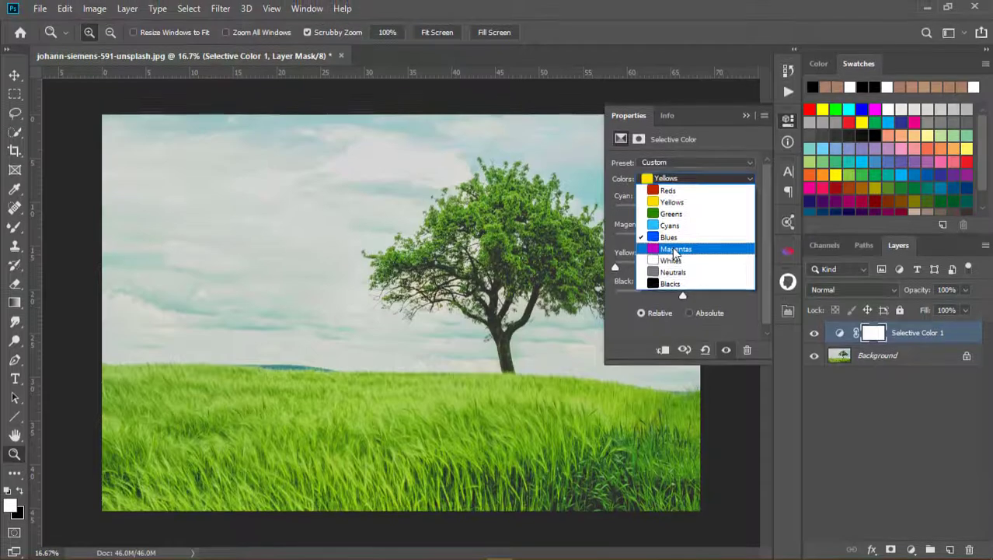
Bring up the lone-tree meadow photo johann-siemens-591-unsplash.jpg, which has only a Background layer.
left_click(682, 237)
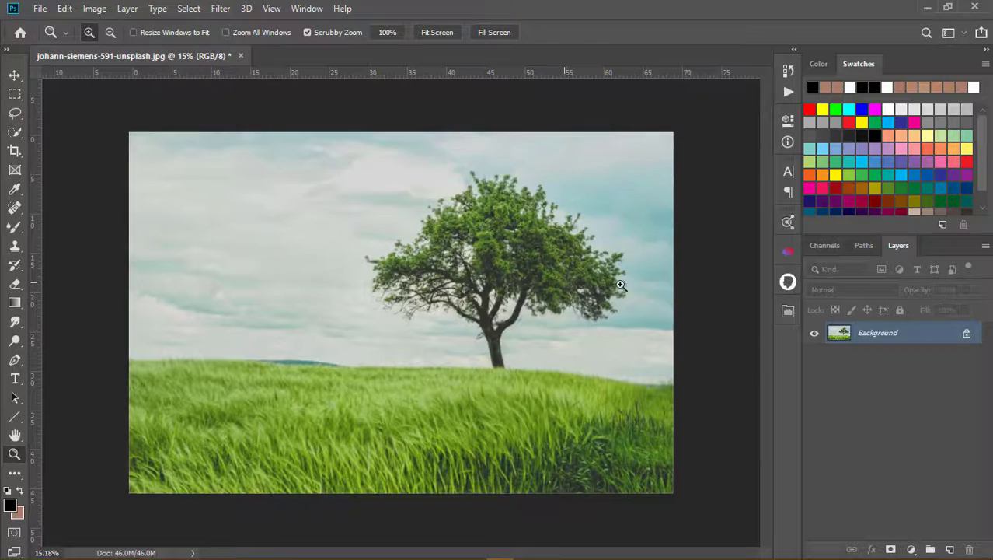
Add a Selective Color adjustment layer above the tree photo's Background and target its Reds range.
left_click_drag(578, 252, 492, 270)
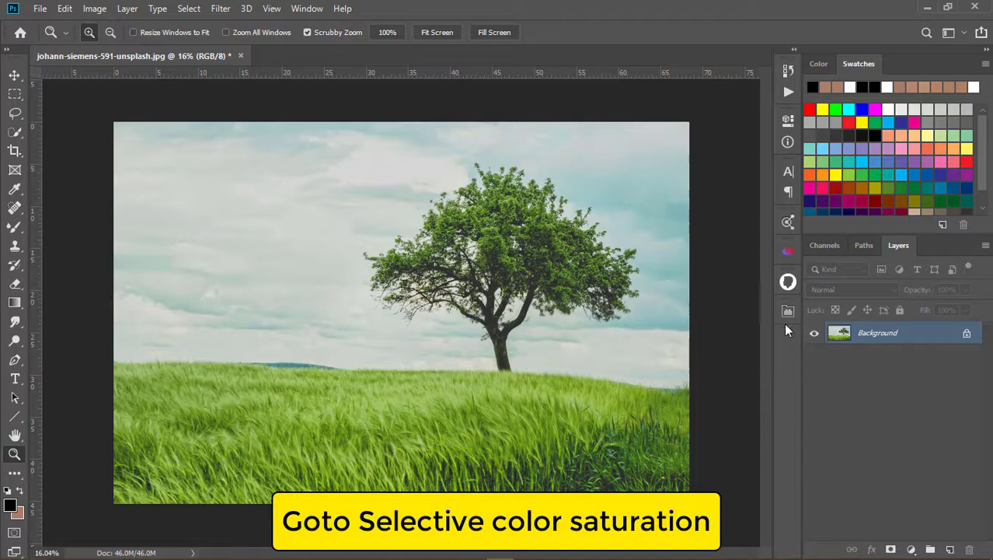
left_click(911, 547)
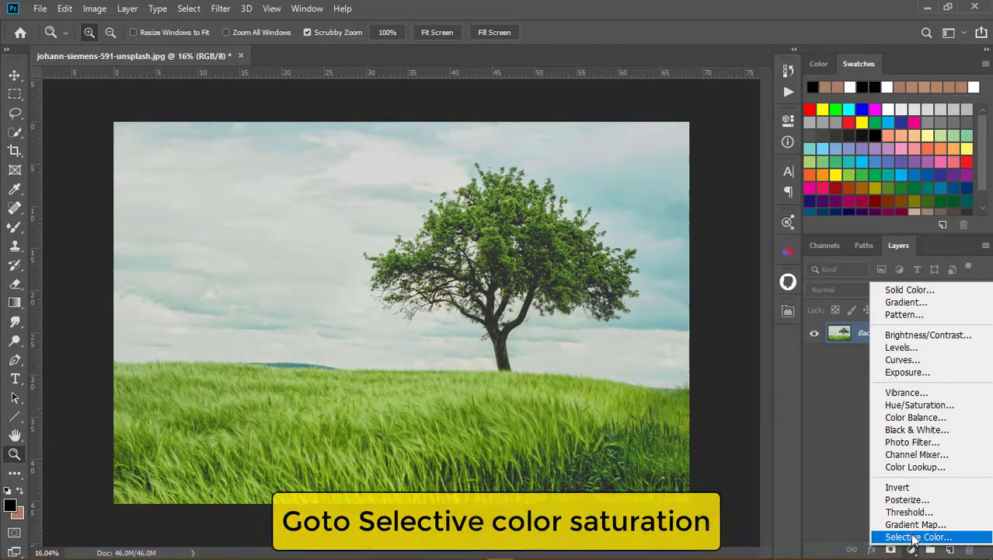
left_click(916, 536)
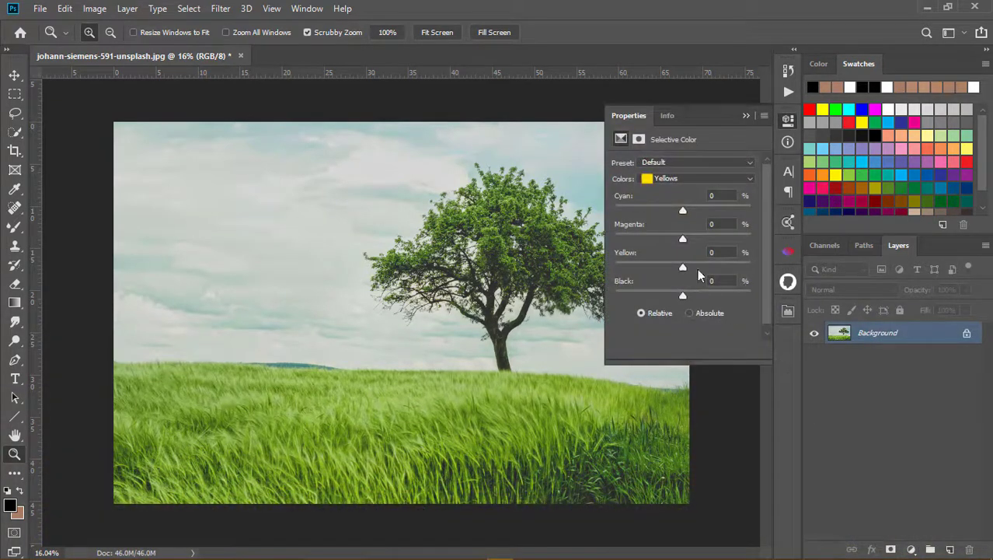
left_click(679, 178)
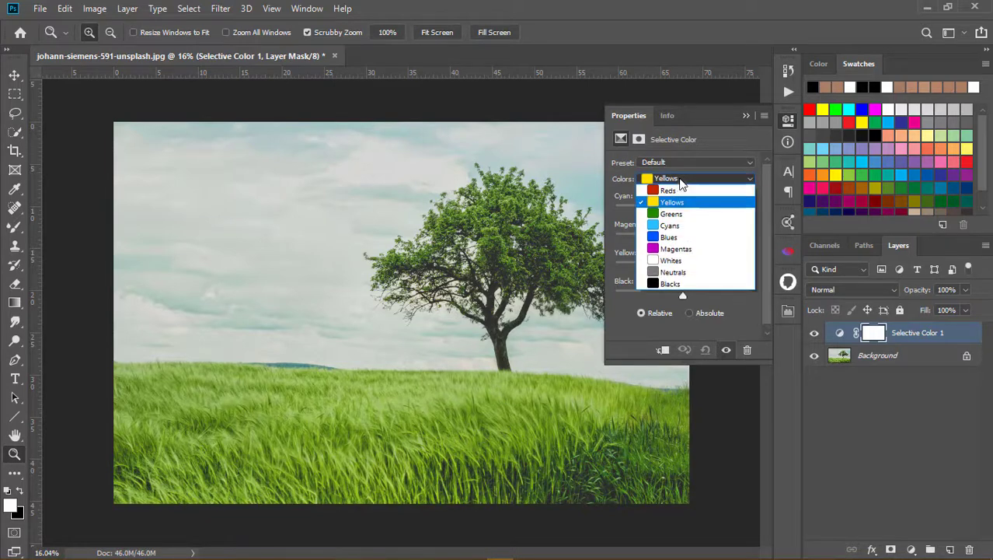
left_click(672, 192)
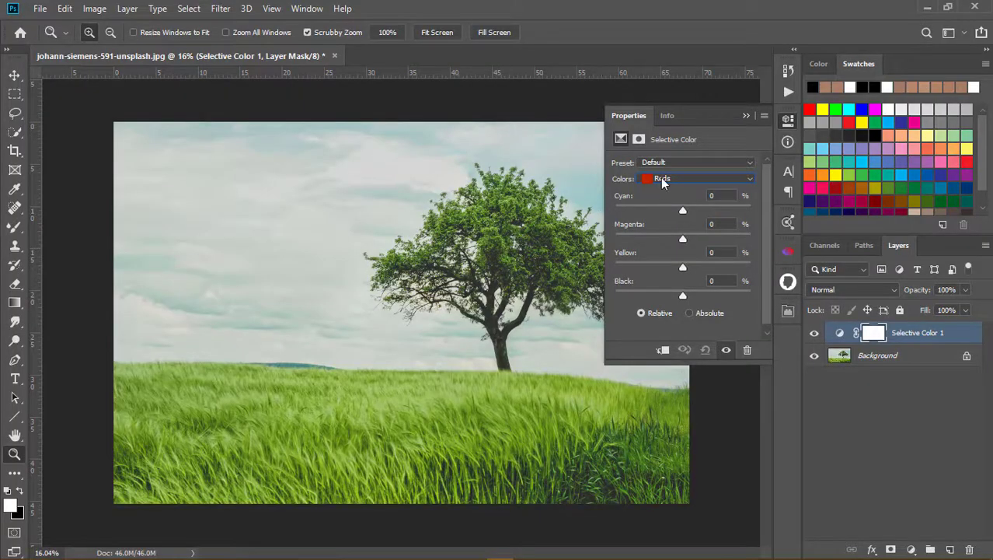
Set Reds cyan to -100, Yellows yellow to +100 and Greens magenta to -100.
left_click(662, 181)
left_click(662, 181)
left_click_drag(683, 209, 615, 209)
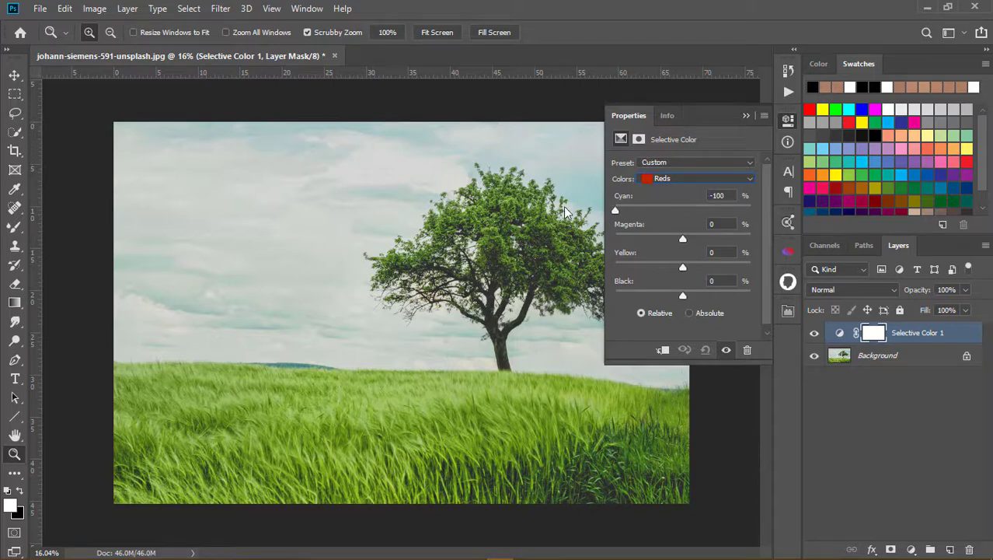
left_click(698, 179)
left_click(682, 203)
mouse_move(682, 267)
left_mouse_down()
mouse_move(664, 267)
mouse_move(811, 267)
left_mouse_up()
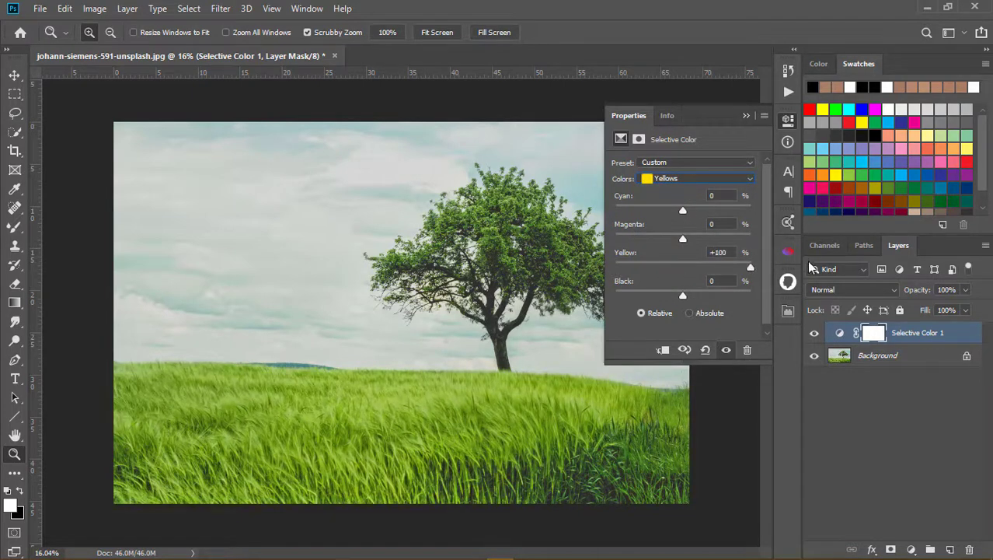
left_click(740, 179)
left_click(675, 213)
left_click_drag(682, 239, 609, 239)
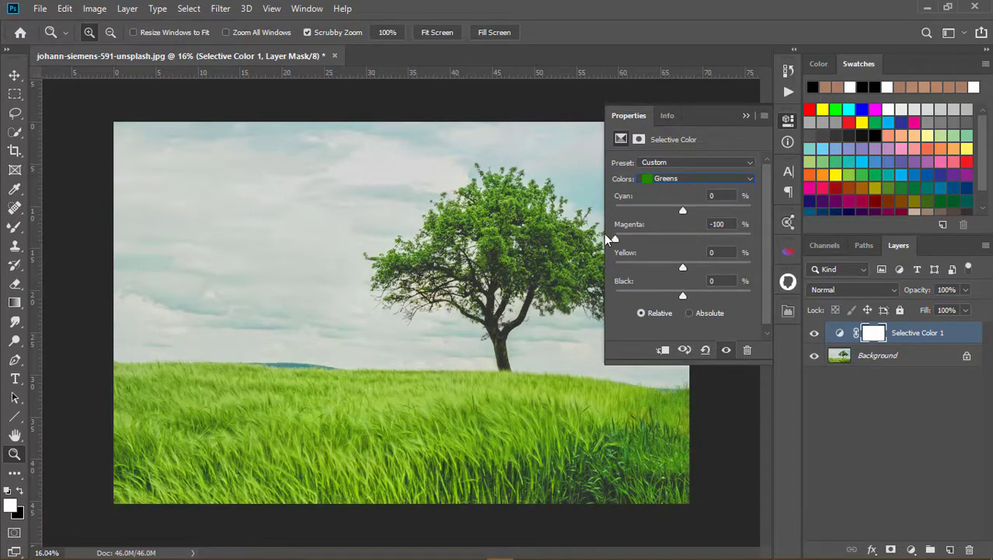
Set Blues yellow to -100 and Magentas magenta to +100, then zoom out to the whole photo.
left_click(699, 179)
left_click(681, 225)
left_click(699, 179)
left_click(676, 238)
left_click_drag(683, 267, 576, 269)
left_click(682, 181)
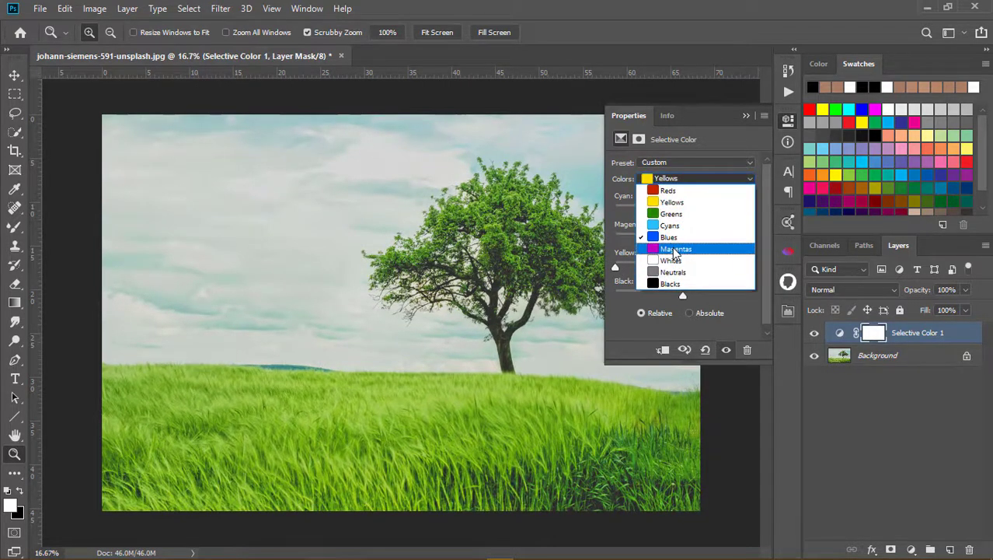
left_click(681, 249)
left_click_drag(683, 239, 784, 248)
key("ctrl+minus")
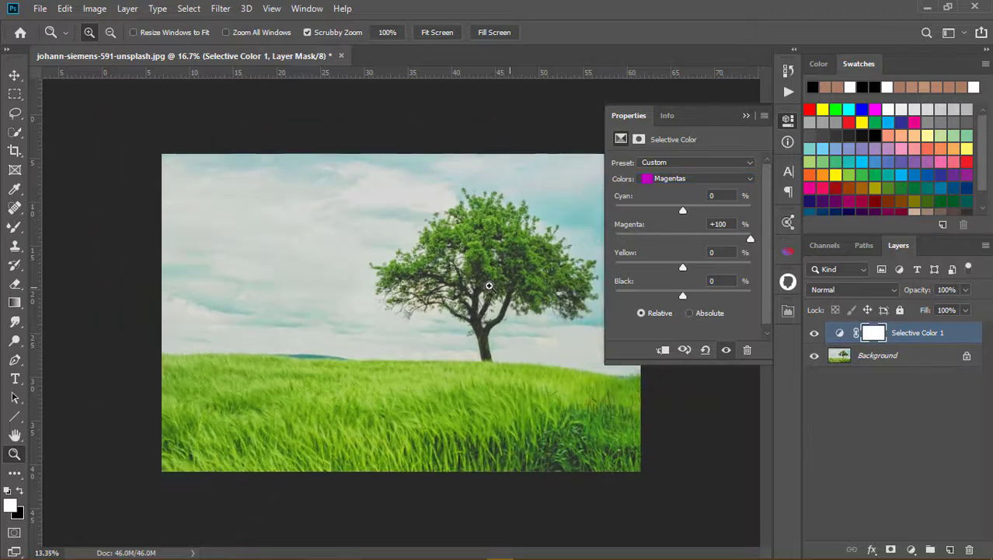
Collapse Properties and toggle the Selective Color adjustment off and on to compare before and after.
left_click(746, 116)
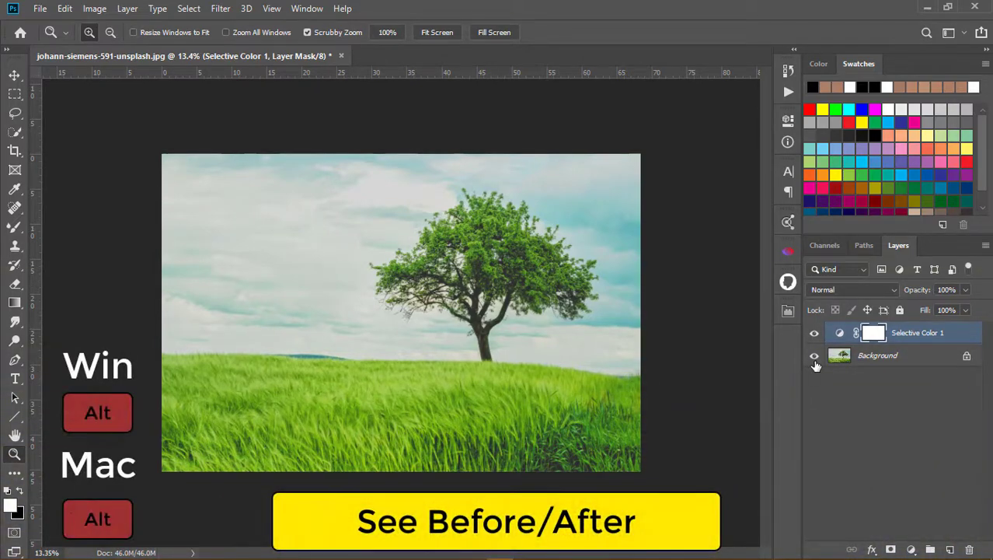
left_click(815, 359, "alt")
left_click(815, 362, "alt")
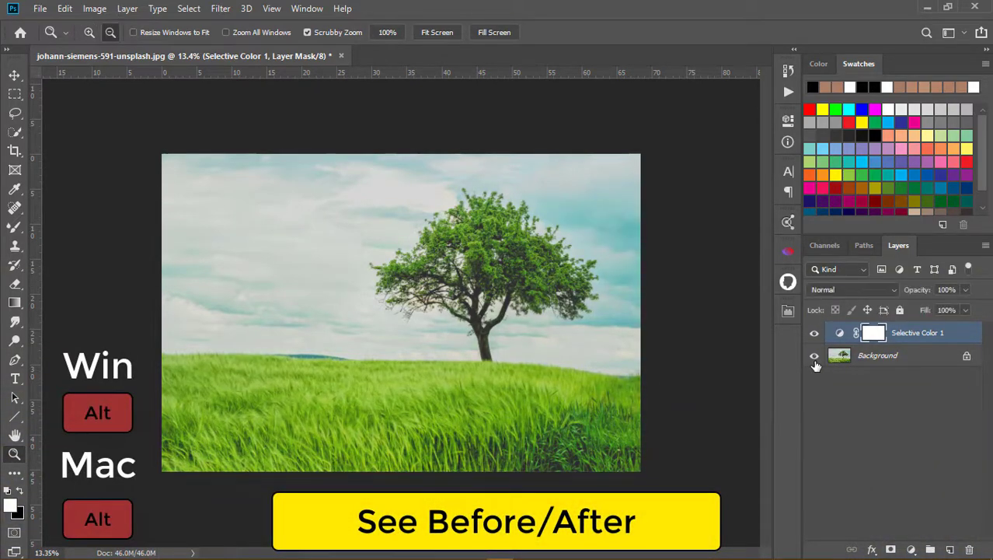
left_click_drag(535, 281, 533, 267)
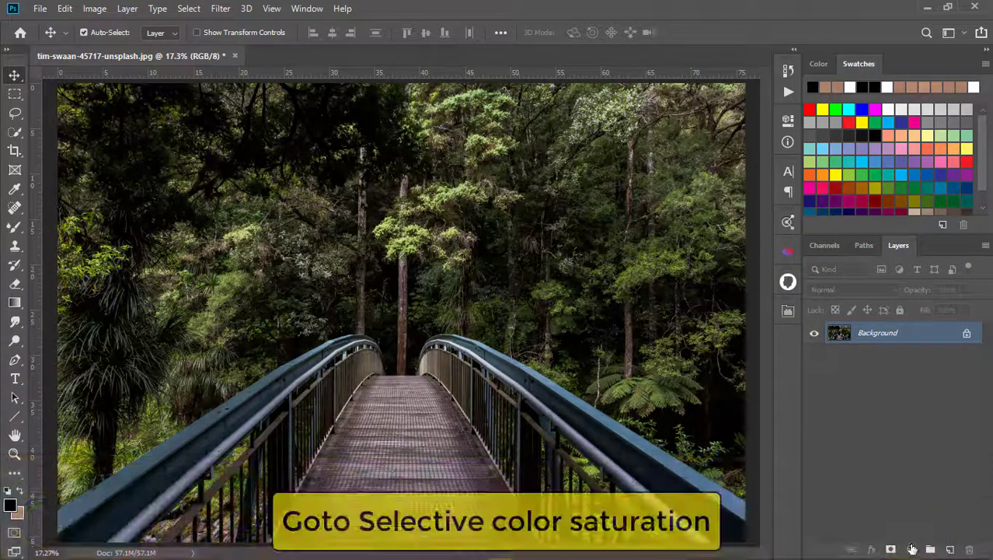
Add a Selective Color layer to the bridge photo: Reds cyan -100, Greens magenta -100.
left_click(911, 549)
left_click(913, 535)
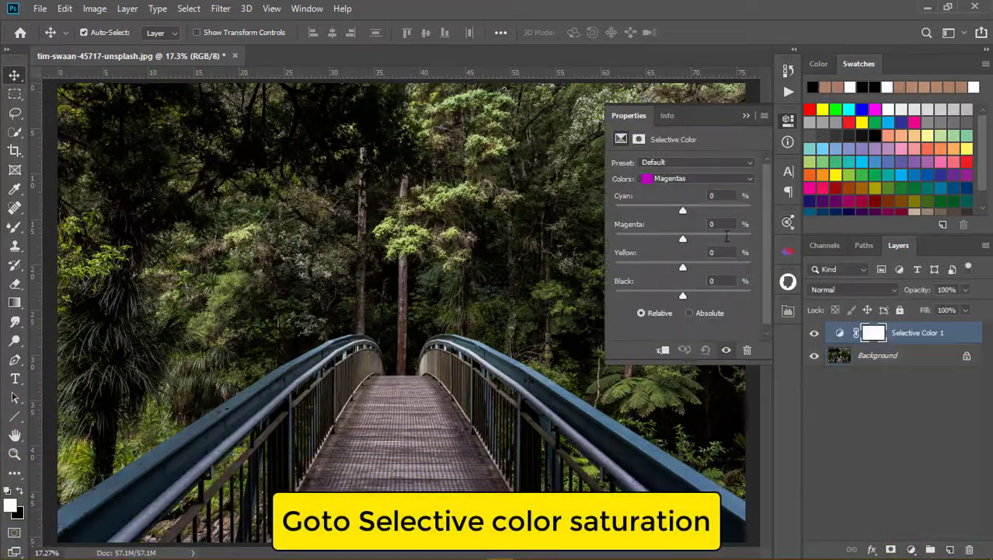
left_click(698, 179)
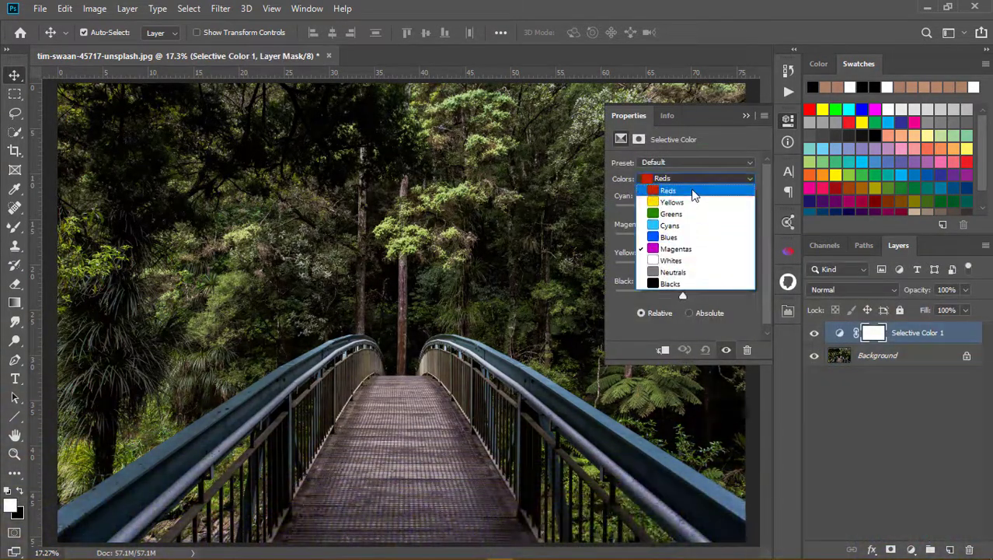
left_click(693, 190)
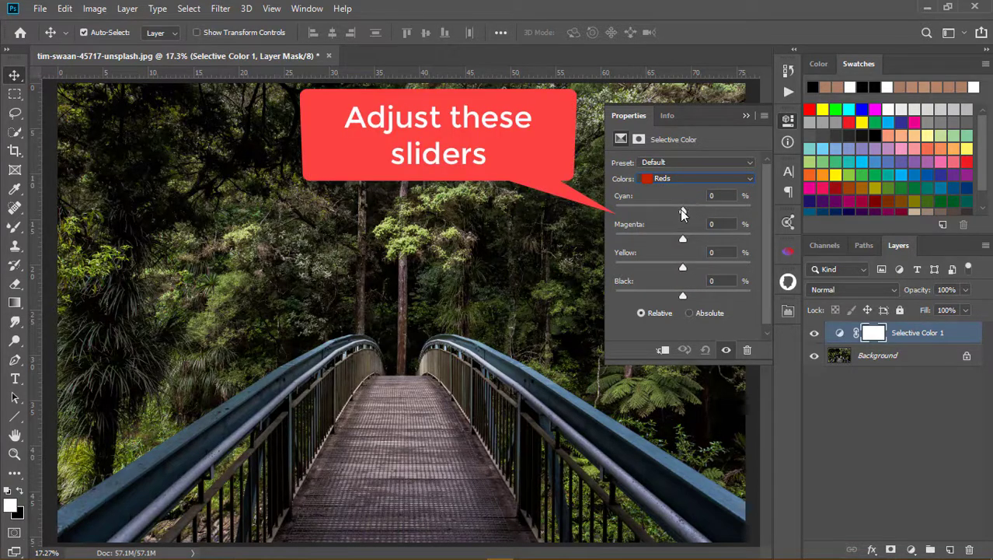
left_click_drag(682, 214, 538, 212)
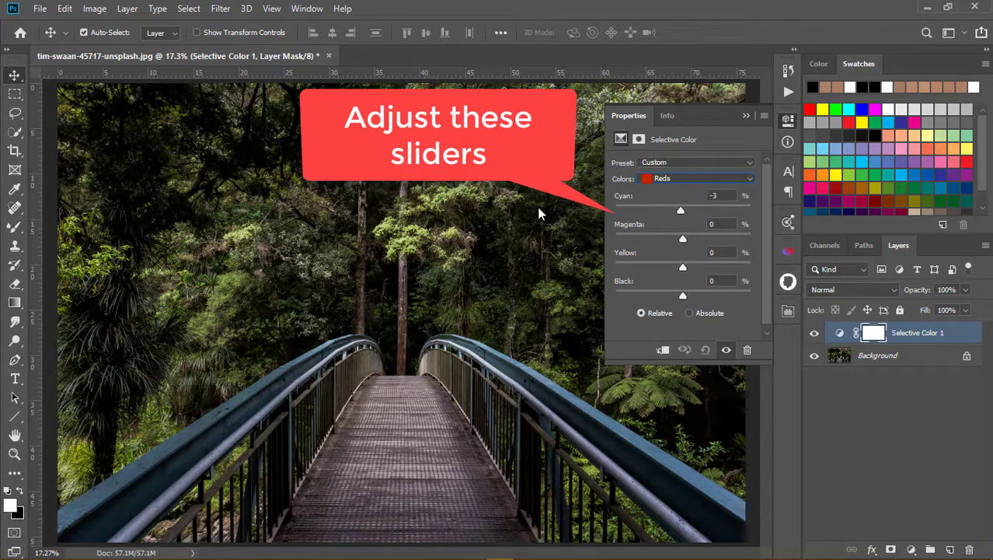
left_click(727, 178)
left_click(703, 195)
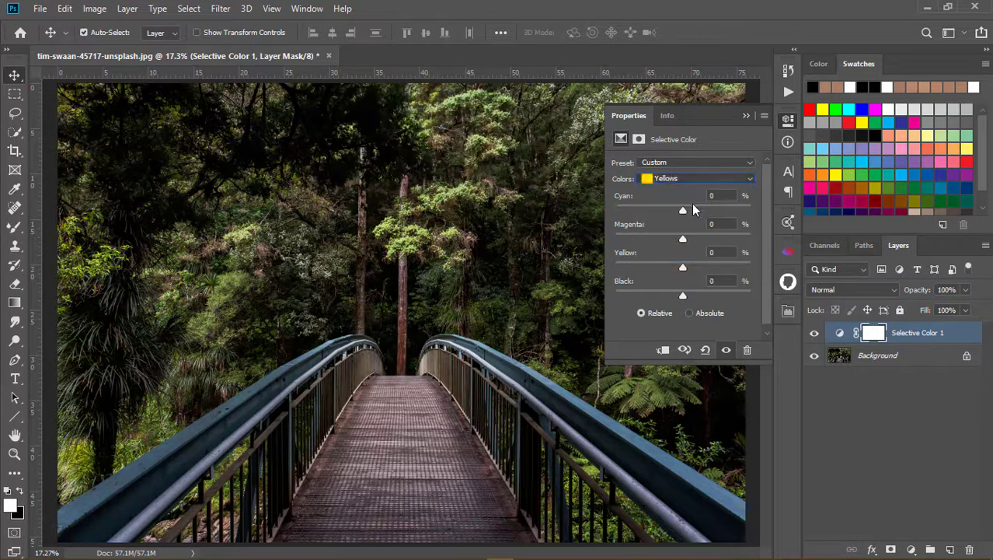
left_click_drag(682, 267, 684, 267)
left_click(686, 180)
left_click(680, 215)
left_click_drag(682, 241, 594, 238)
Set Cyans cyan +100, Blues yellow -100 and Magentas magenta +100, then collapse Properties.
left_click(728, 181)
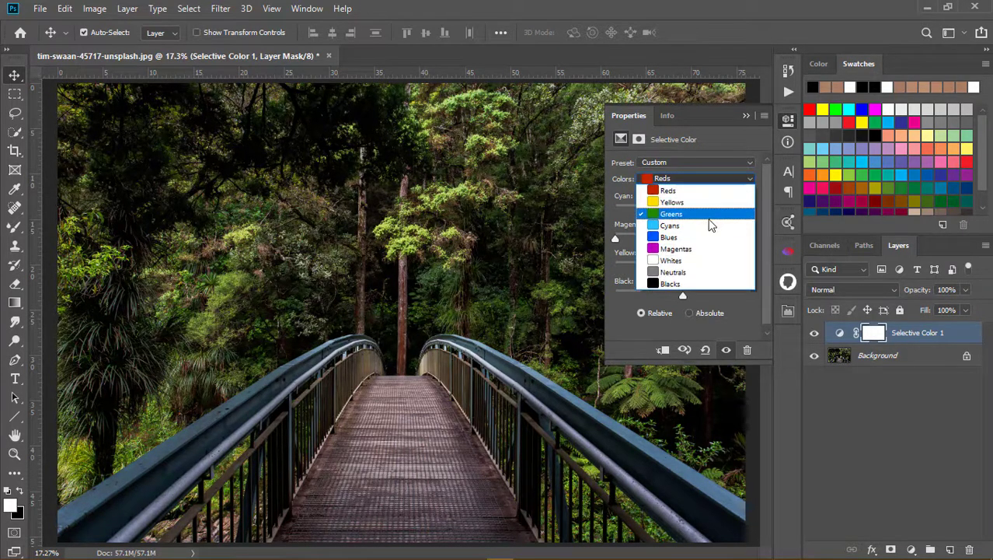
left_click(708, 218)
left_click_drag(685, 208, 758, 220)
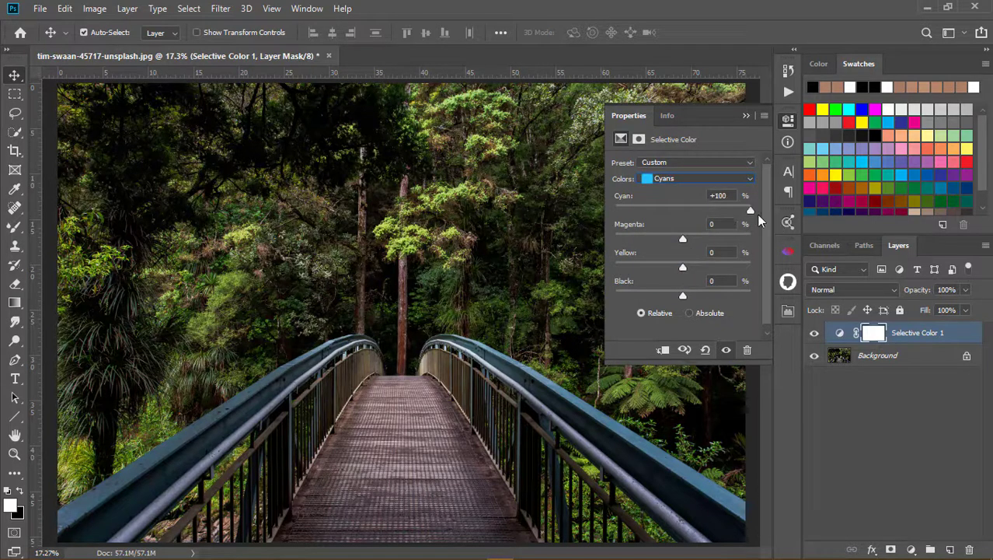
left_click(699, 178)
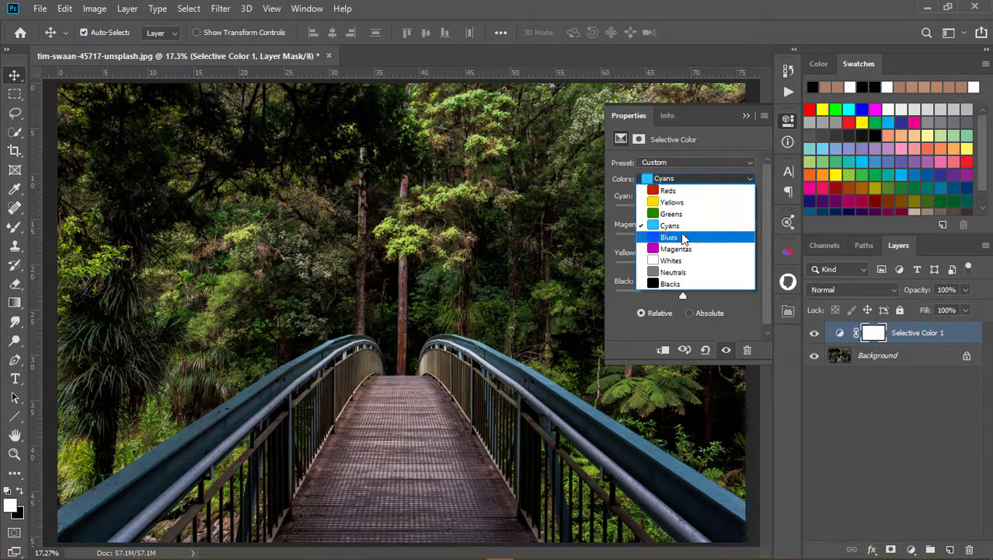
left_click(682, 236)
left_click_drag(525, 270, 520, 268)
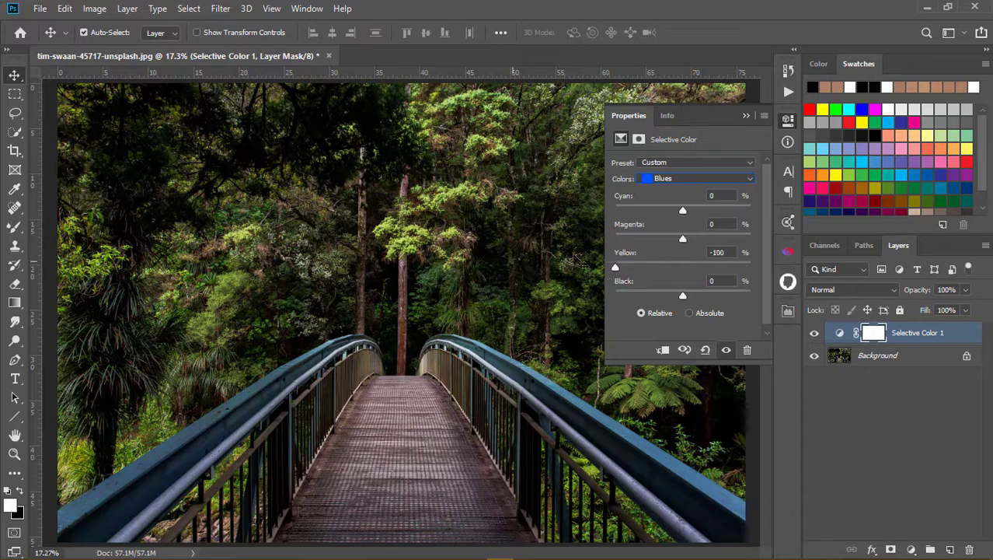
left_click(698, 178)
left_click(676, 248)
left_click_drag(682, 239, 781, 245)
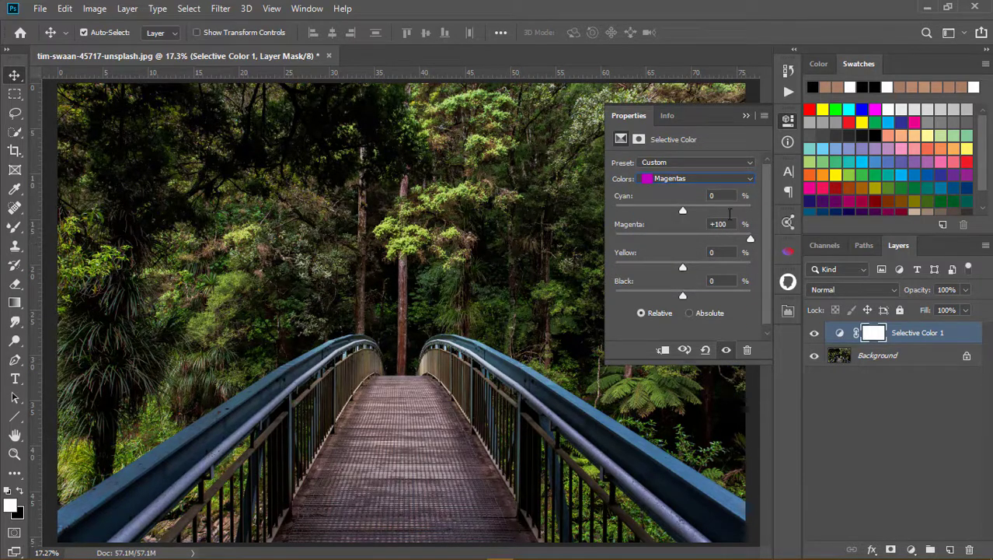
left_click(746, 117)
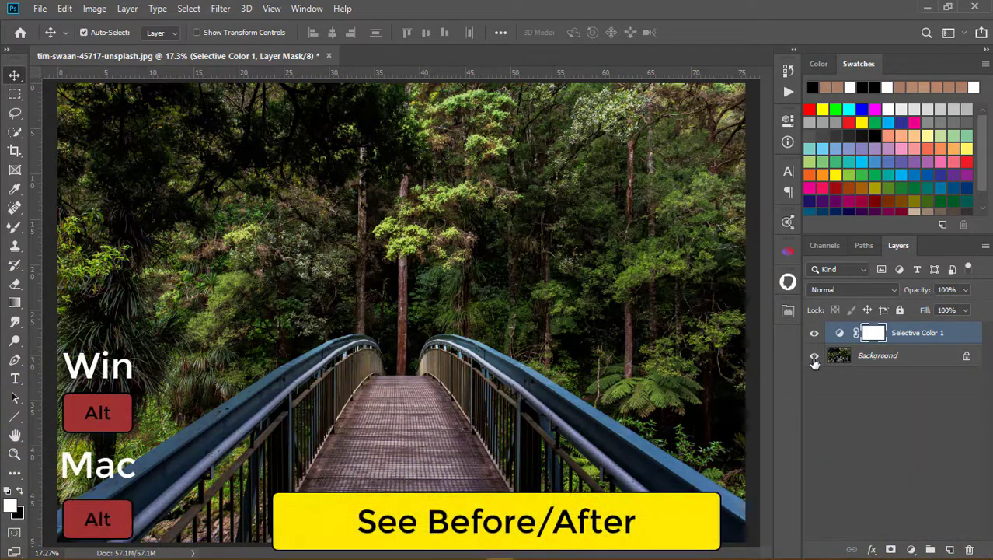
Compare the bridge photo with and without the adjustment, then duplicate it as Selective Color 1 copy.
left_click(814, 359, "alt")
left_click(814, 359, "alt")
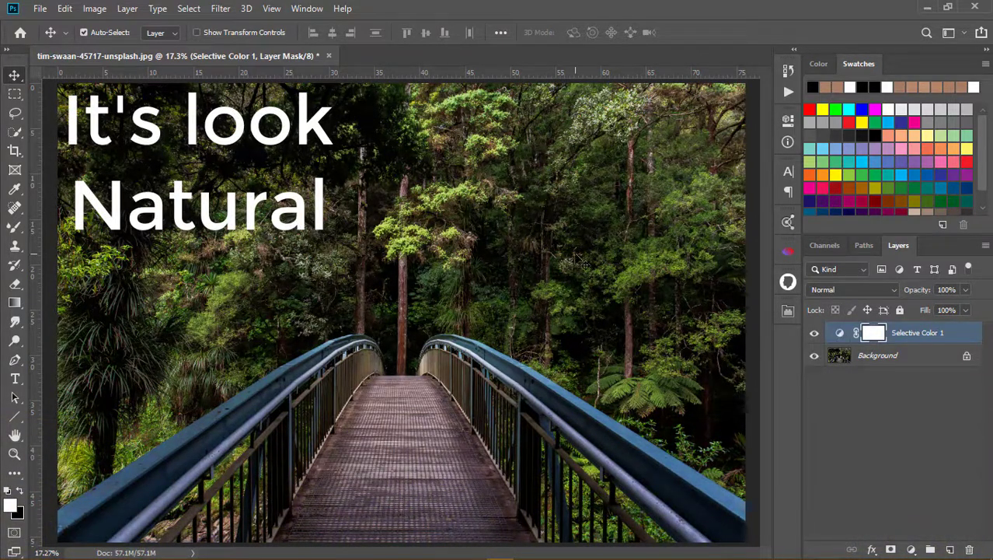
key("ctrl")
key("ctrl+j")
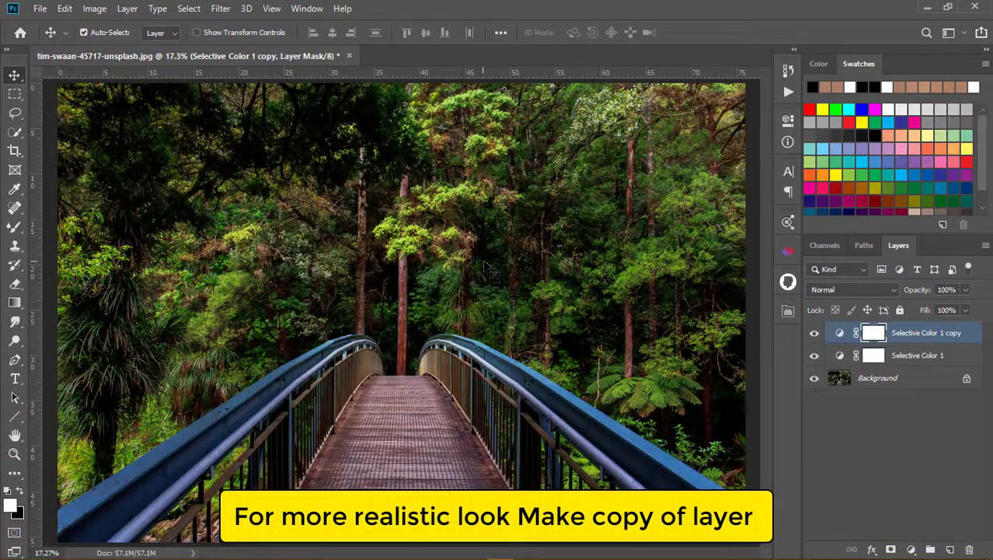
Lower the Selective Color 1 copy layer's opacity to 85%.
key("z")
left_click_drag(664, 279, 536, 281)
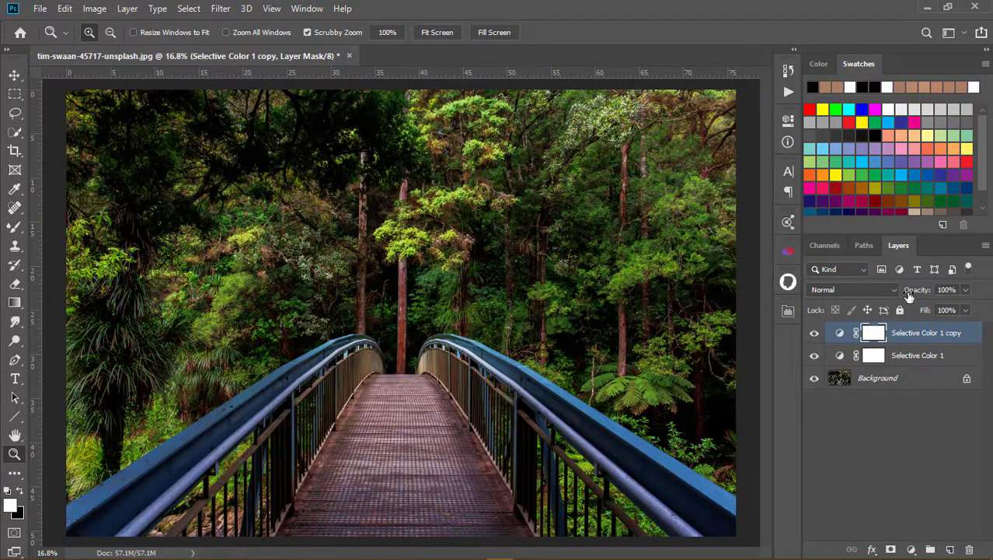
left_click_drag(925, 290, 914, 292)
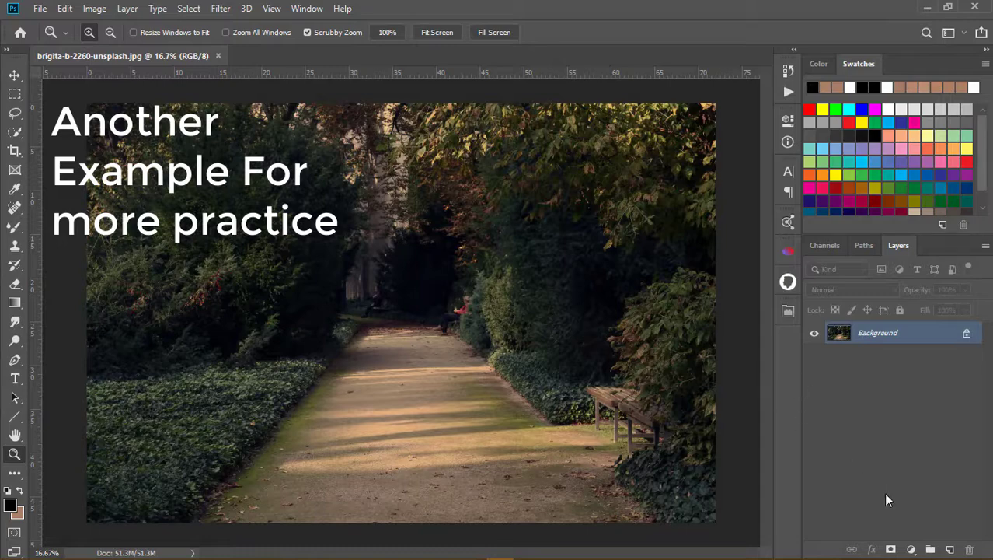
Add a Selective Color layer to the park photo with Reds cyan -100 and Cyans cyan +100.
left_click(911, 549)
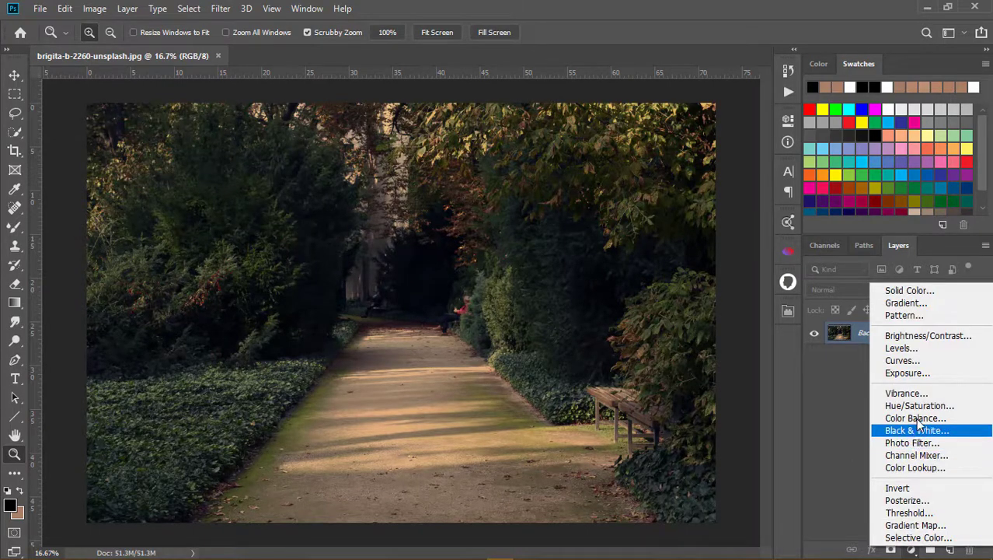
left_click(918, 537)
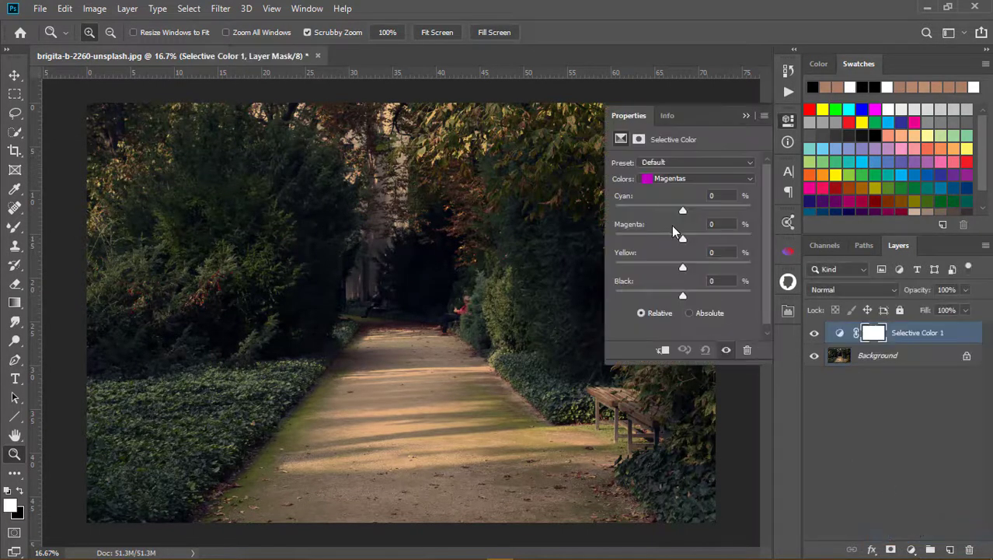
left_click(684, 180)
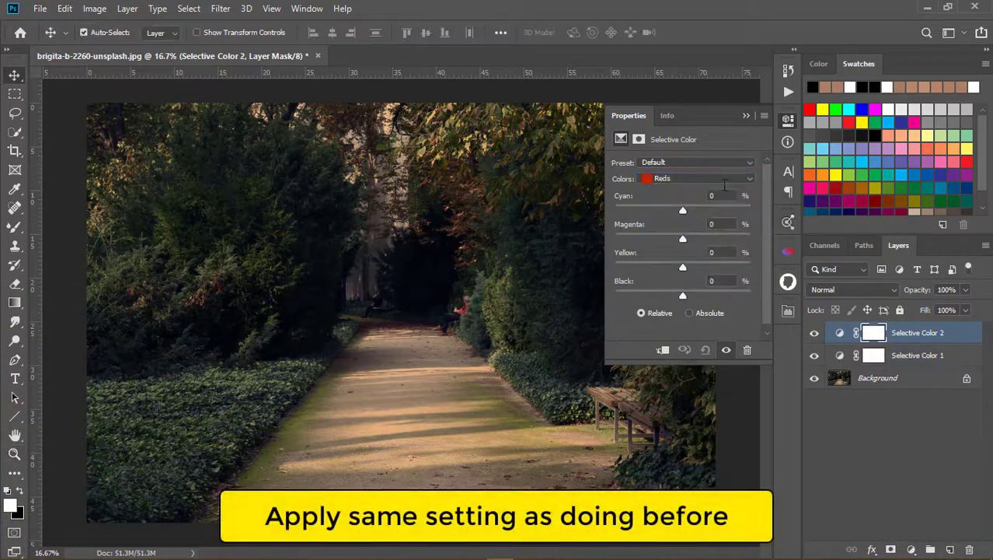
left_click_drag(684, 210, 550, 210)
left_click(682, 180)
left_click(673, 204)
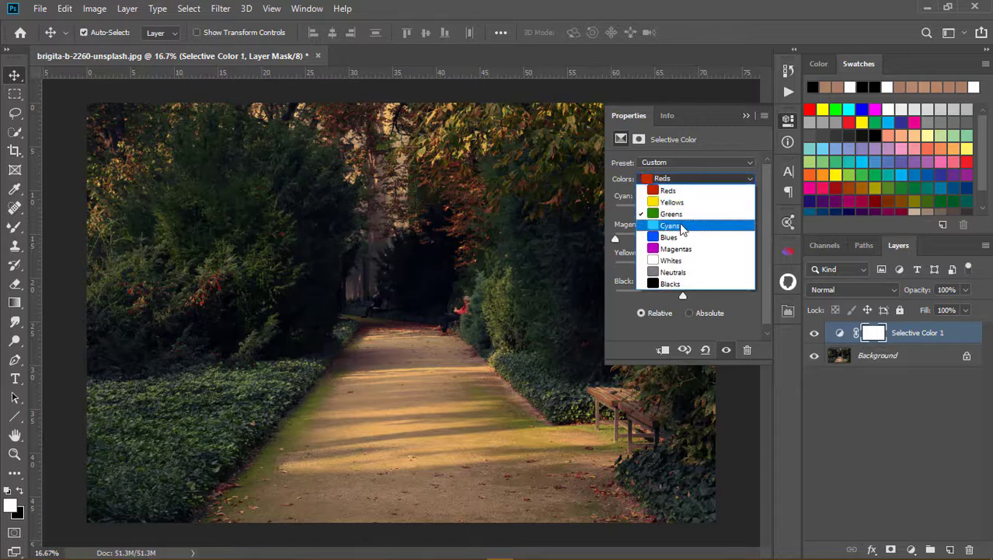
left_click(683, 225)
left_click_drag(684, 210, 796, 210)
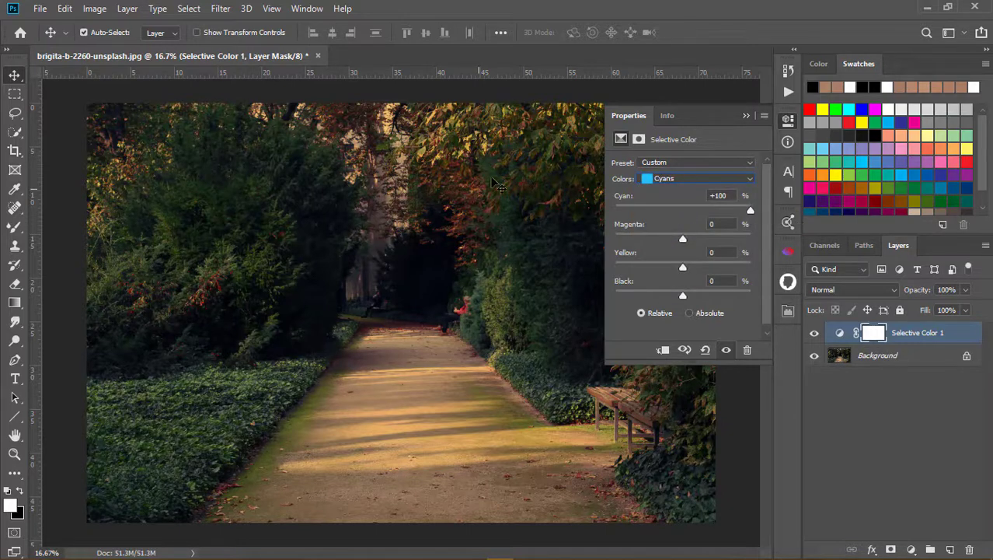
Set Blues yellow to -100 and Magentas magenta to +100, then close the Properties panel.
left_click(653, 182)
left_click(691, 236)
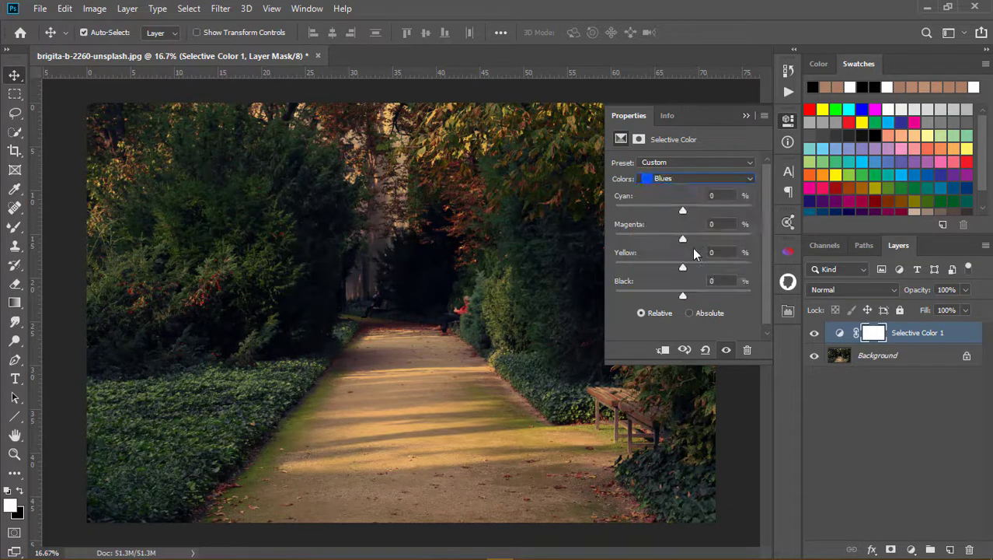
left_click_drag(683, 269, 570, 265)
left_click(683, 181)
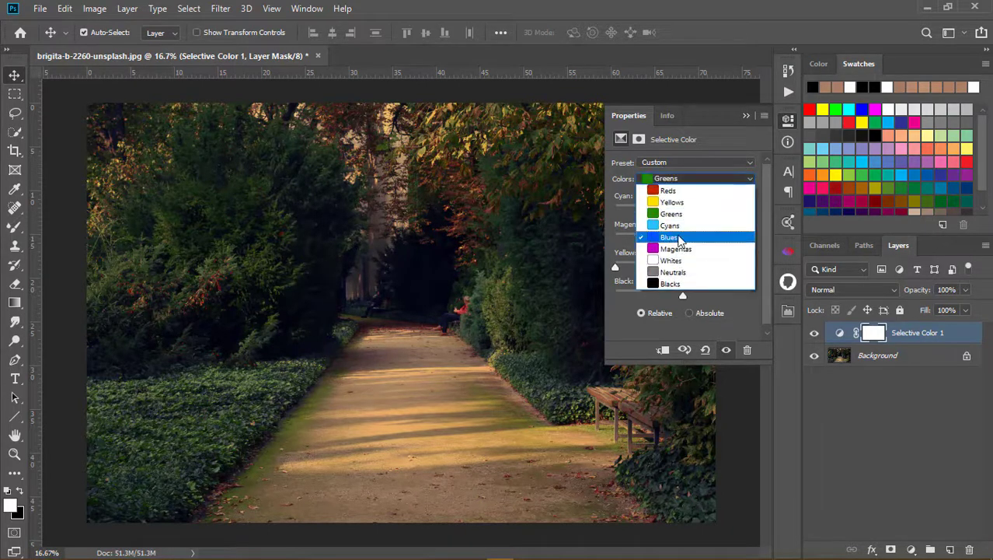
left_click(685, 241)
left_click_drag(683, 240, 765, 241)
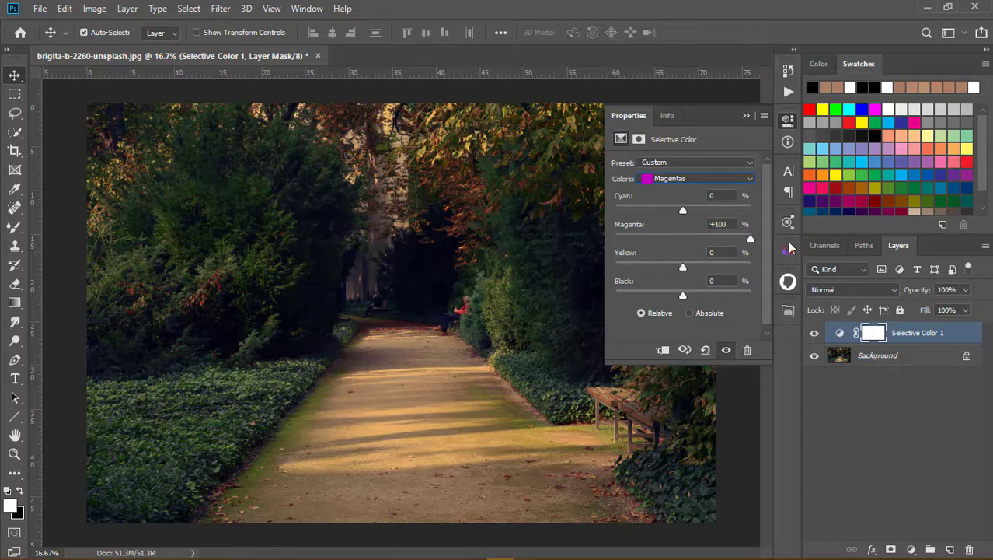
left_click(688, 178)
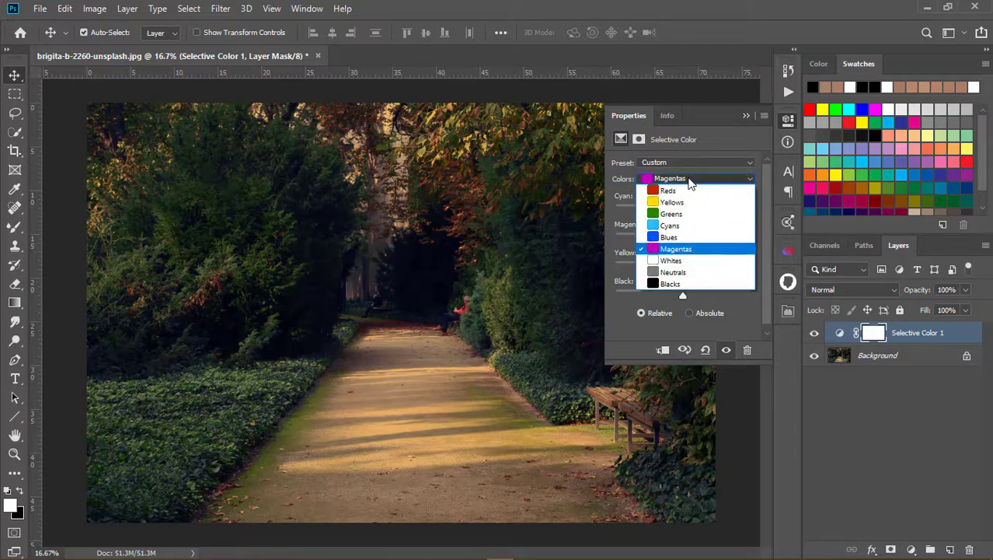
left_click(689, 180)
left_click(747, 115)
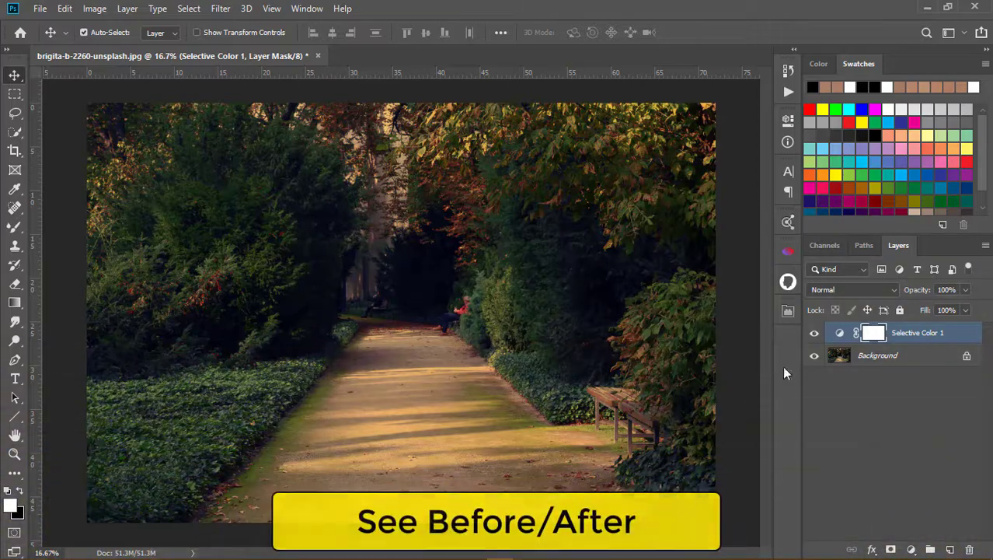
left_click(814, 356, "alt")
left_click(814, 356, "alt")
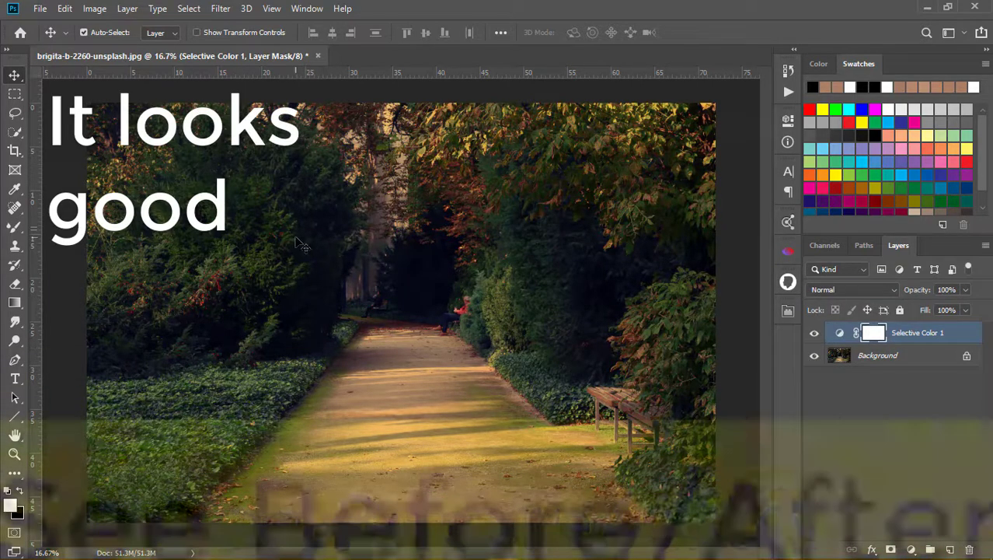
key("z")
mouse_move(288, 214)
left_mouse_down()
mouse_move(354, 206)
mouse_move(295, 207)
left_mouse_up()
key("v")
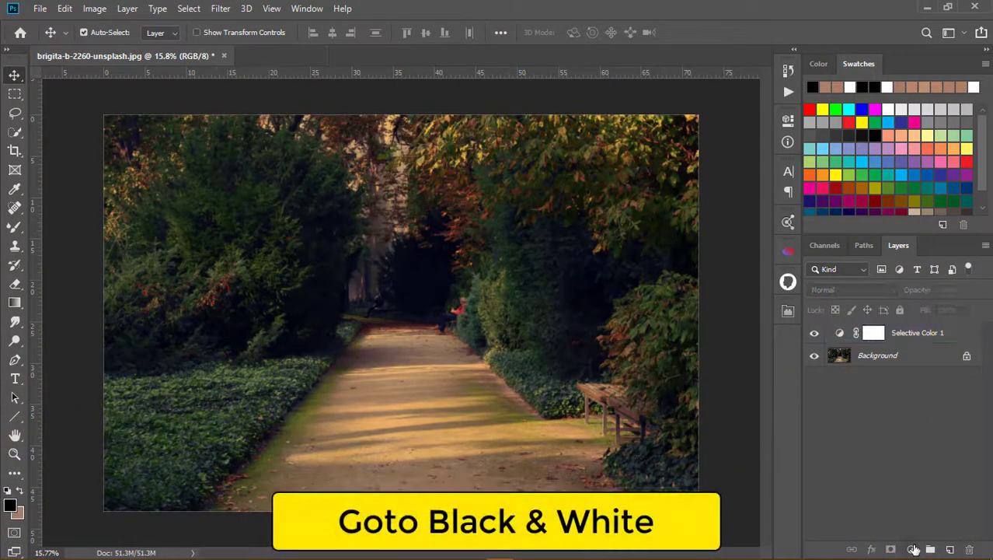
Add a Black & White adjustment layer above Selective Color 1 and blend it as Luminosity.
left_click(911, 549)
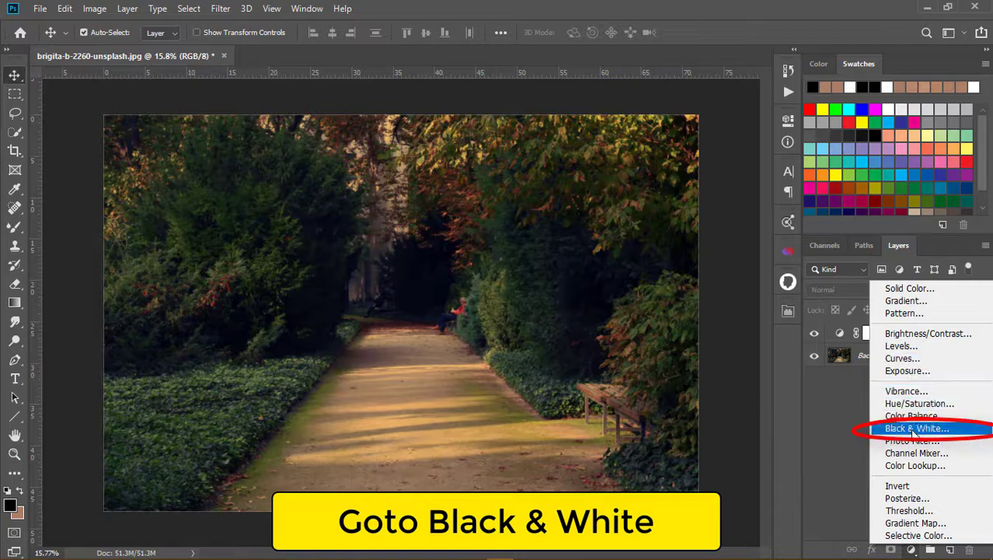
left_click(915, 428)
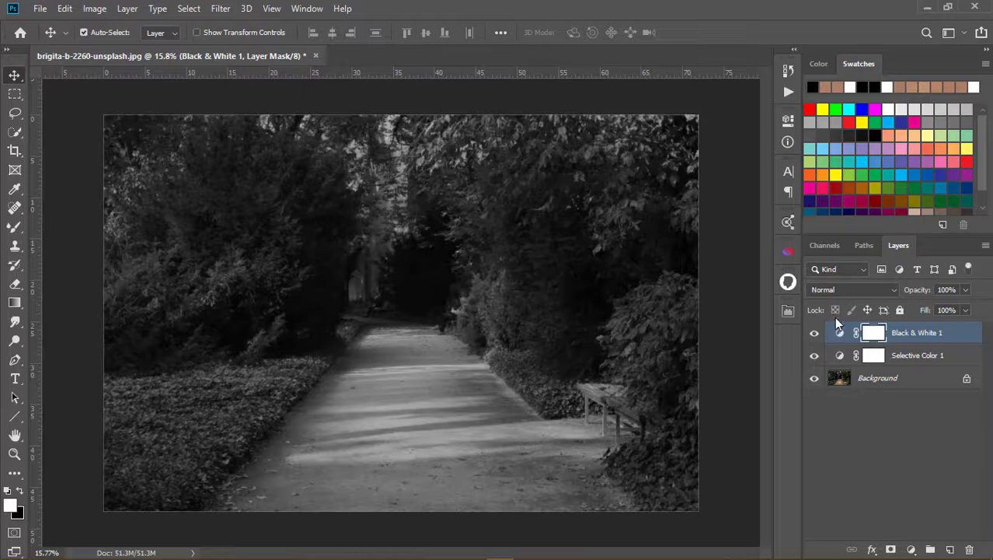
left_click(839, 291)
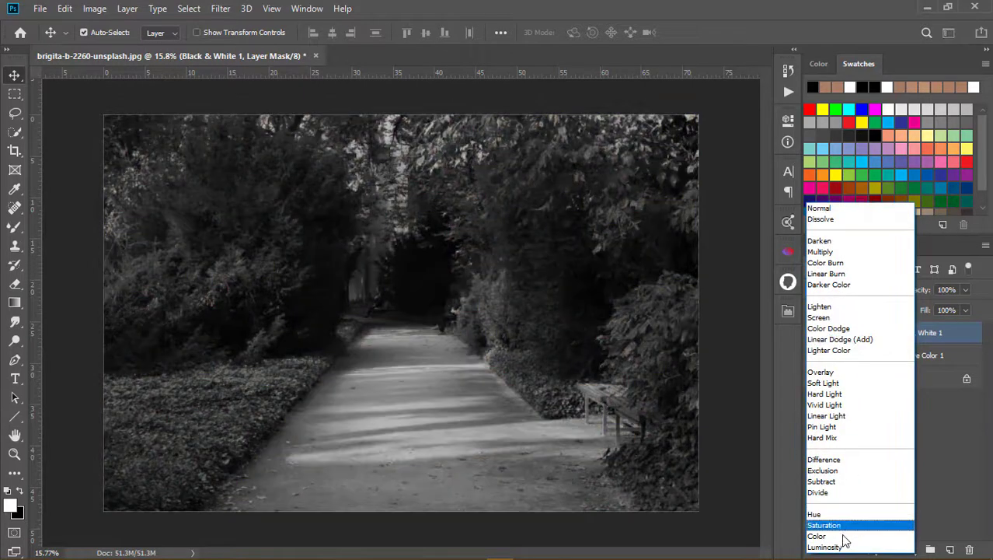
left_click(832, 546)
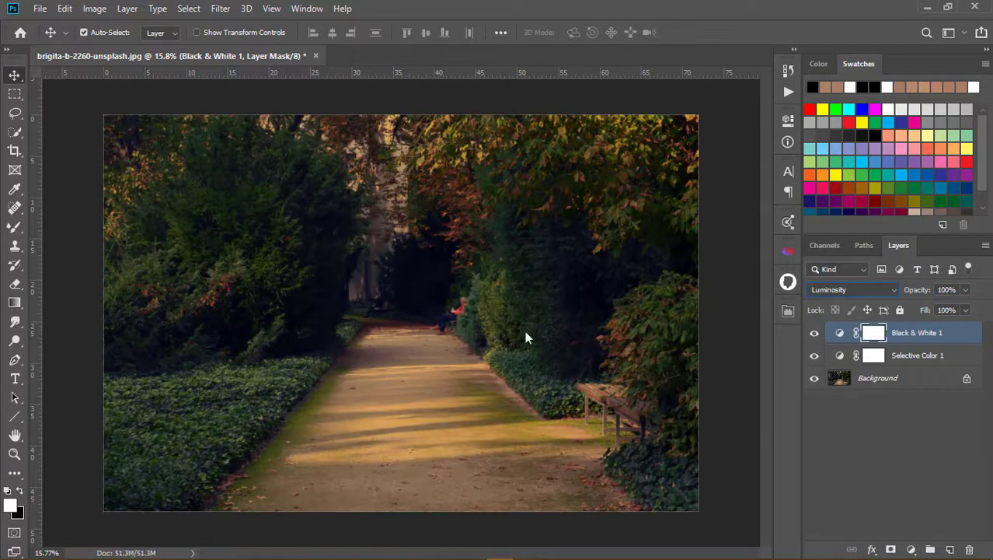
Raise the Black & White layer's Greens value from 40 to 66, then zoom to 17.9% to review.
double_click(840, 335)
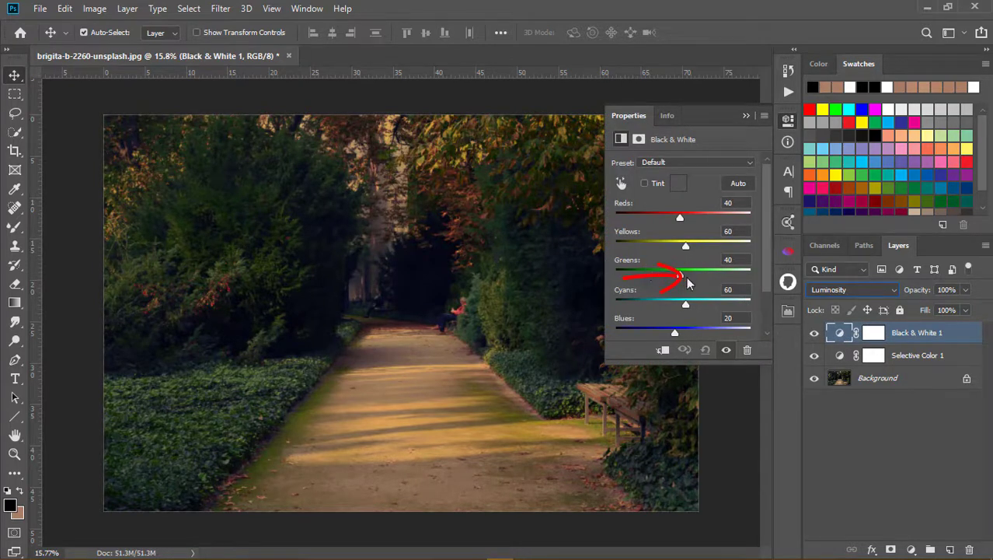
left_click_drag(683, 280, 693, 280)
left_click(742, 117)
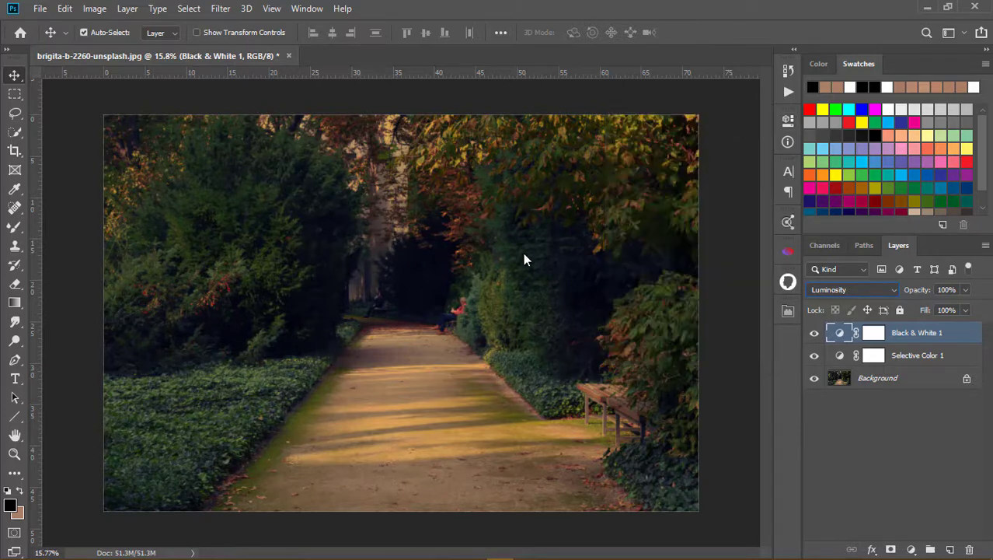
key("ctrl+alt+a")
key("z")
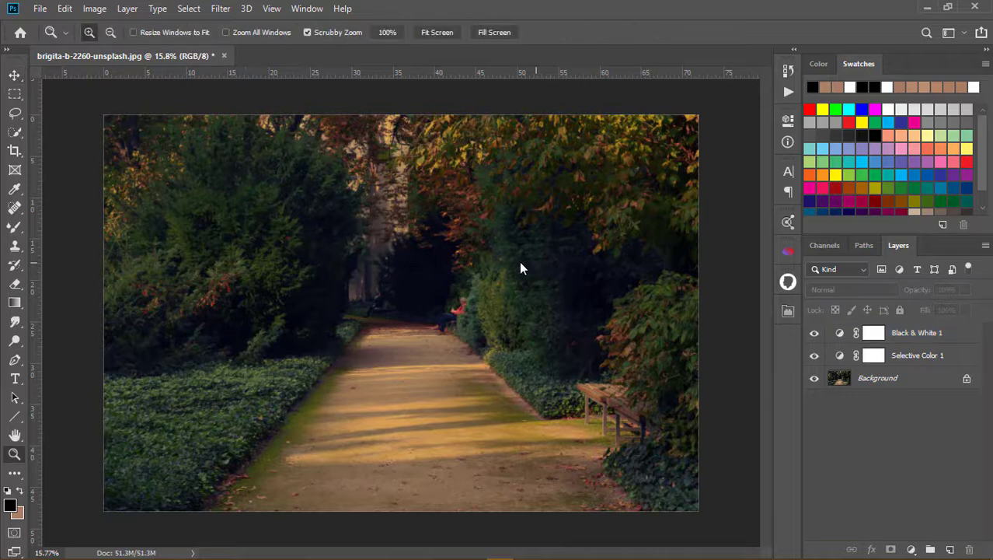
left_click_drag(519, 261, 511, 261)
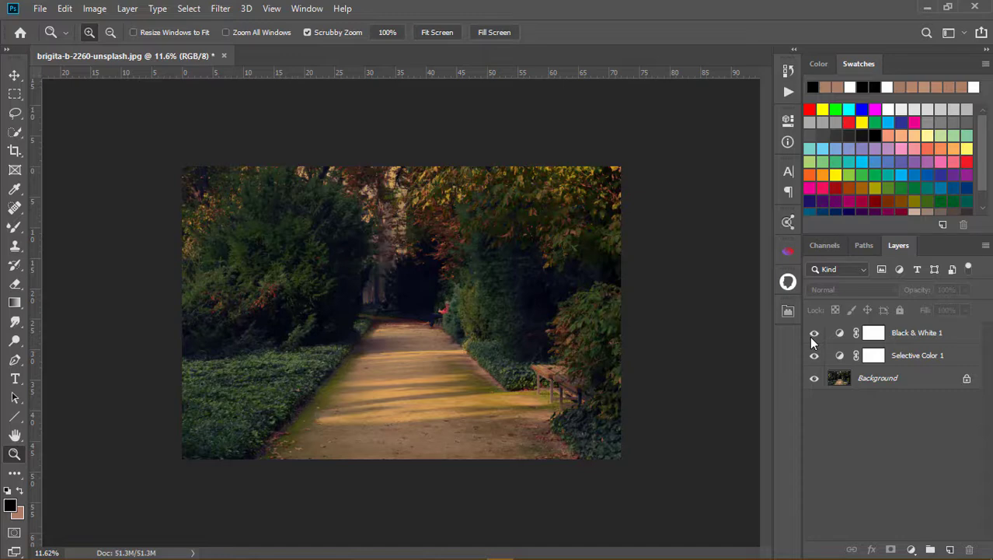
left_click_drag(550, 211, 565, 213)
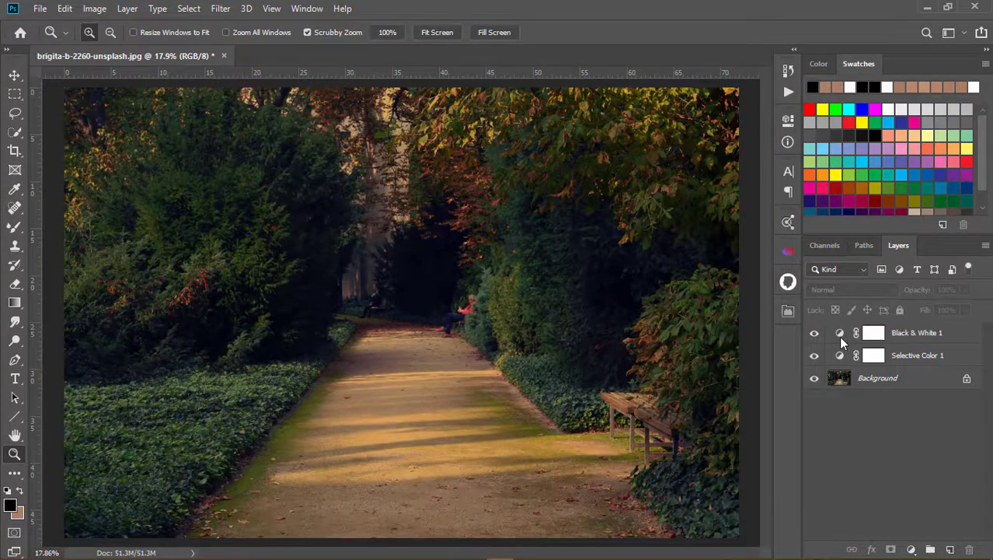
Raise Greens to 96 in the Black & White 1 mix, then zoom in on the path and bench.
double_click(839, 334)
mouse_move(690, 275)
left_mouse_down()
mouse_move(699, 276)
mouse_move(691, 248)
left_mouse_up()
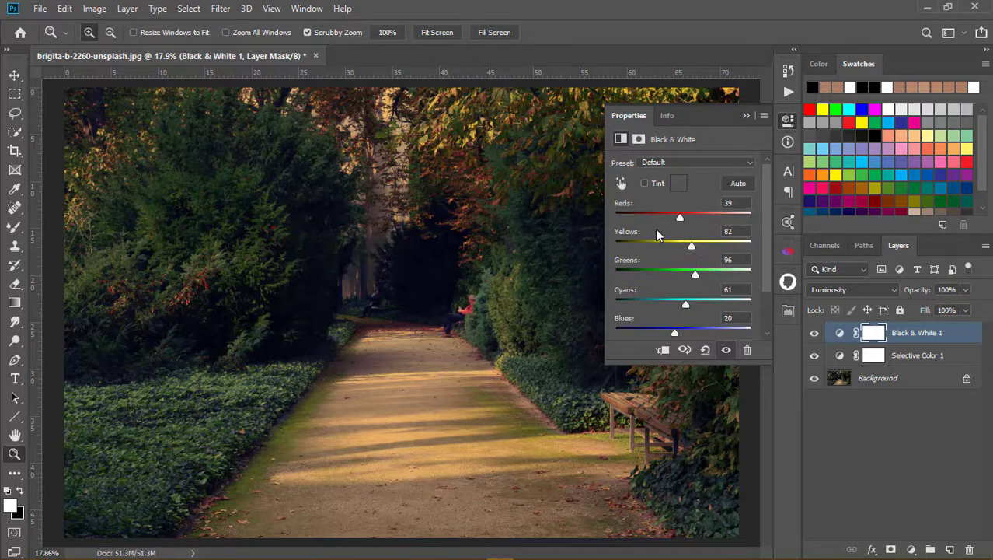
left_click(746, 115)
scroll(618, 330, "down", 1)
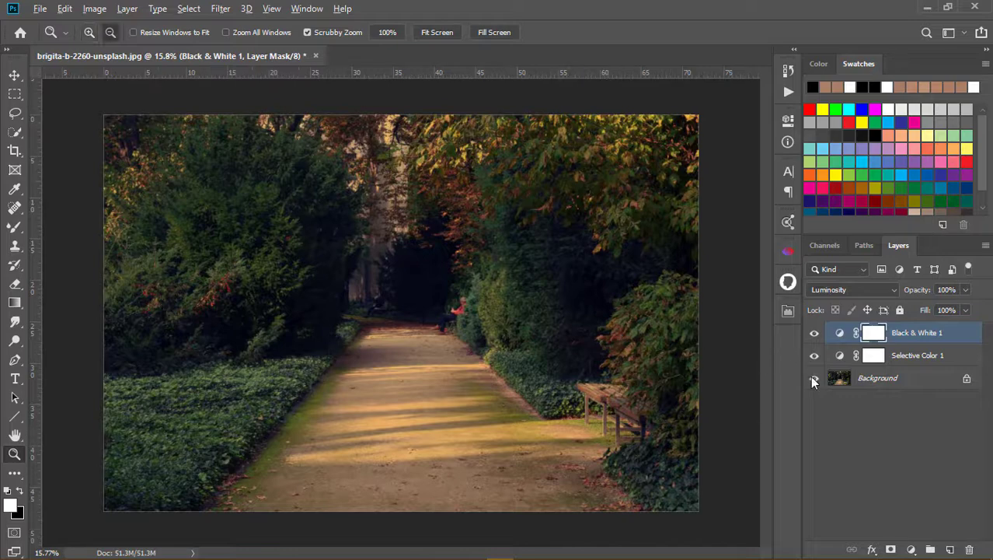
scroll(632, 351, "down", 2)
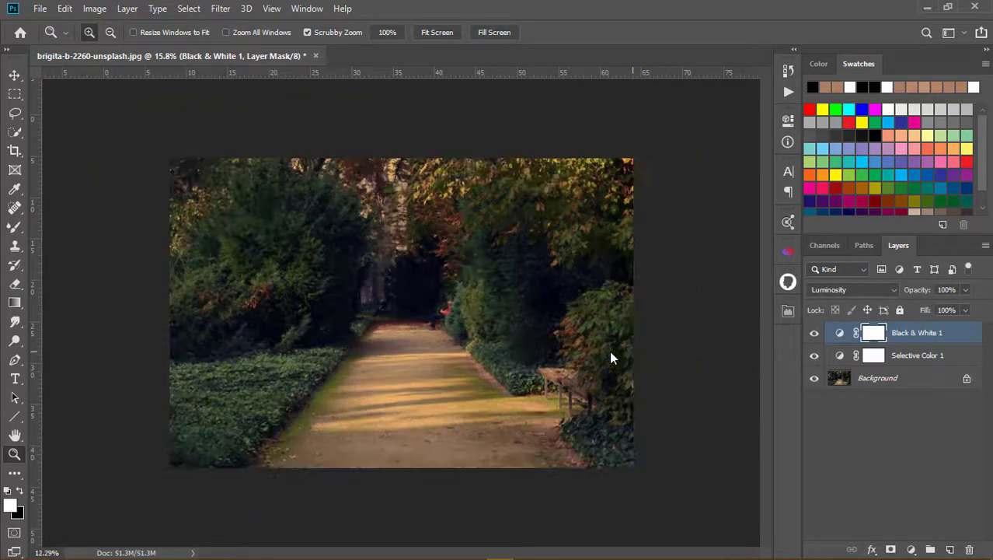
left_click_drag(609, 350, 649, 351)
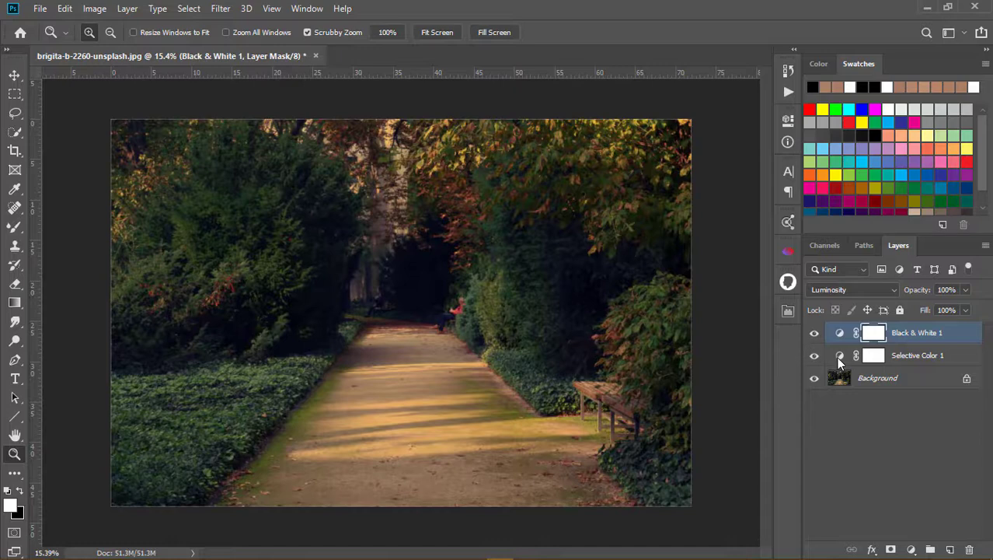
Duplicate Selective Color 1 and set the copy's opacity to 15%.
left_click(836, 357)
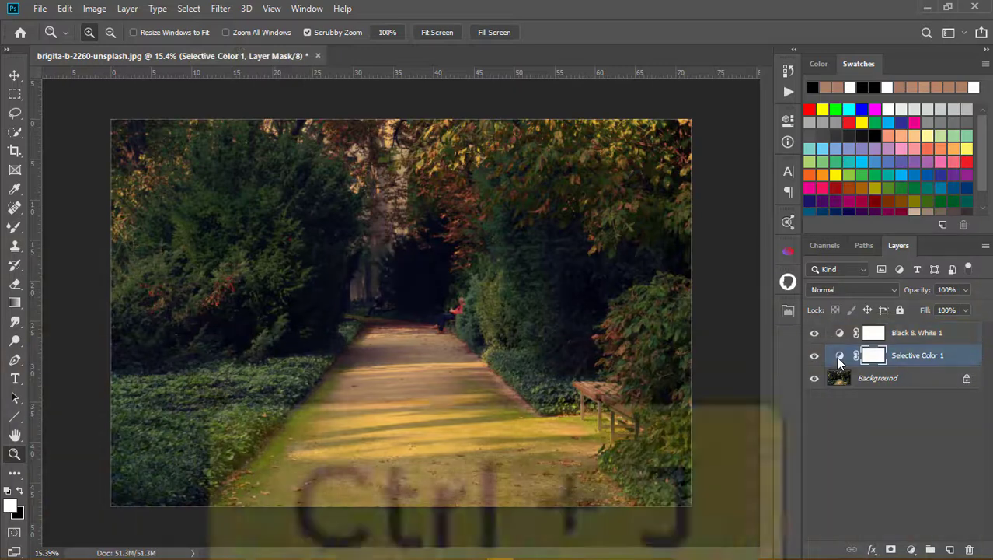
key("ctrl+j")
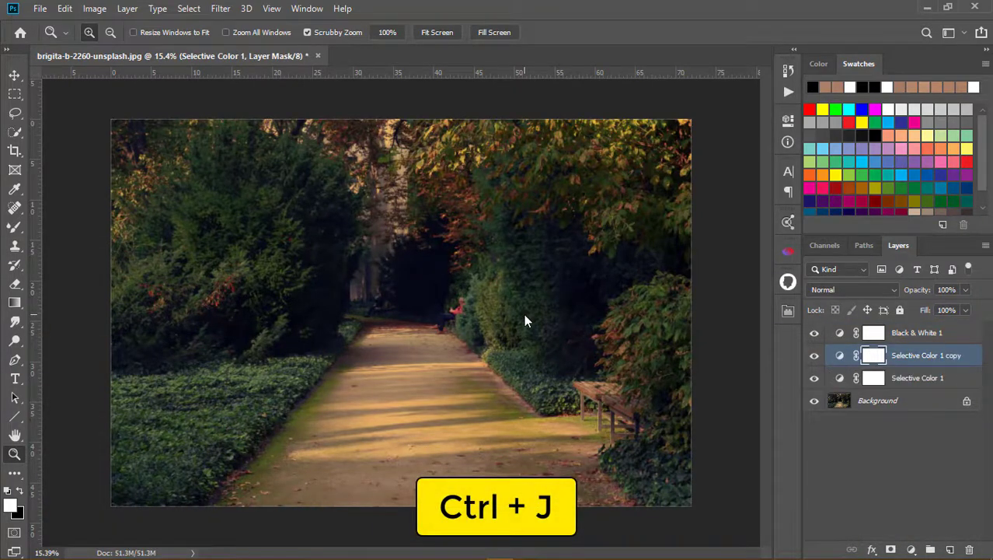
mouse_move(532, 297)
left_mouse_down()
mouse_move(510, 289)
mouse_move(519, 289)
left_mouse_up()
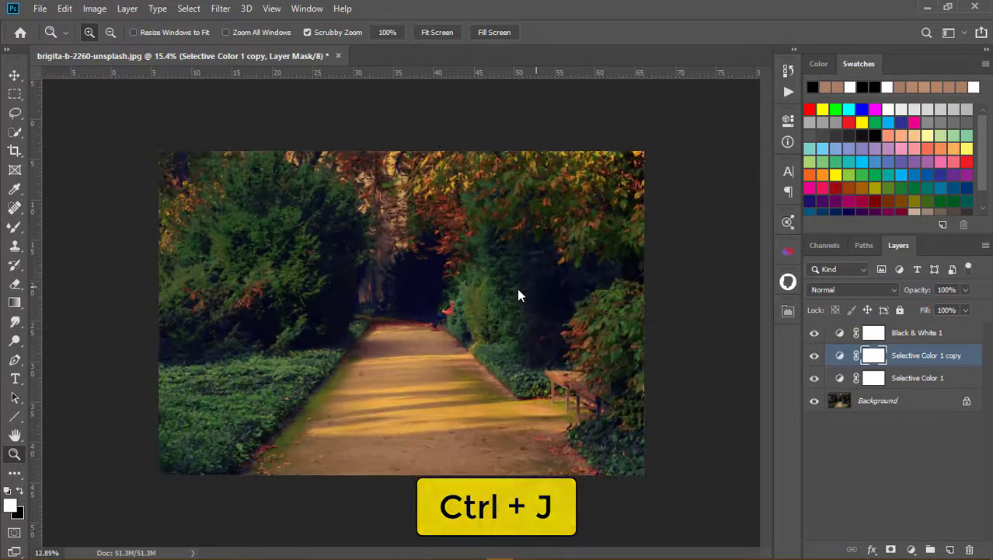
left_click_drag(905, 290, 858, 293)
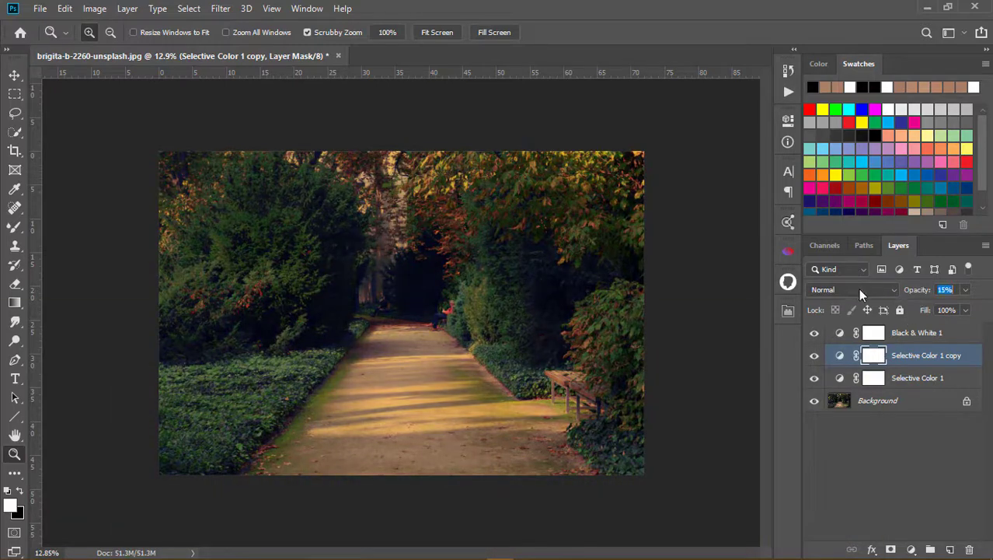
left_click(841, 355)
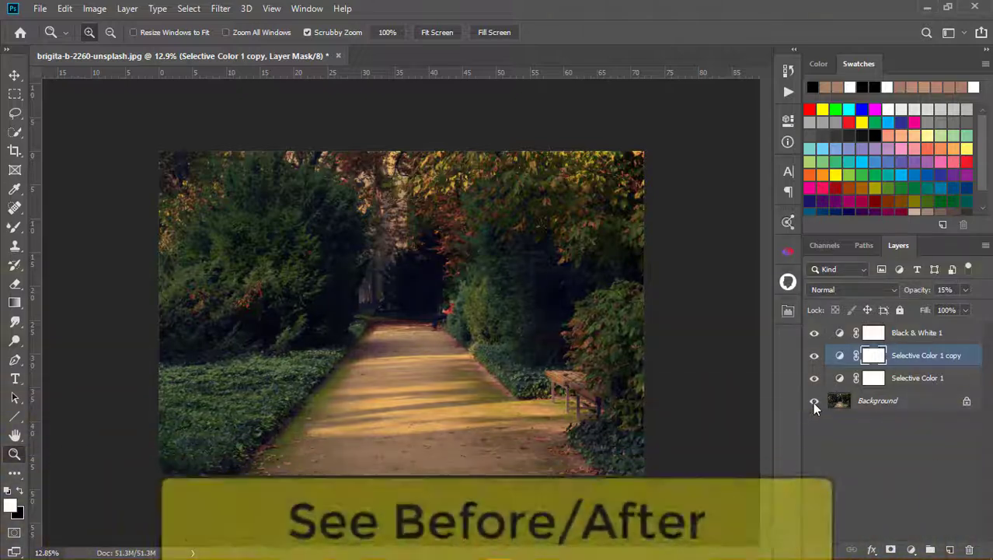